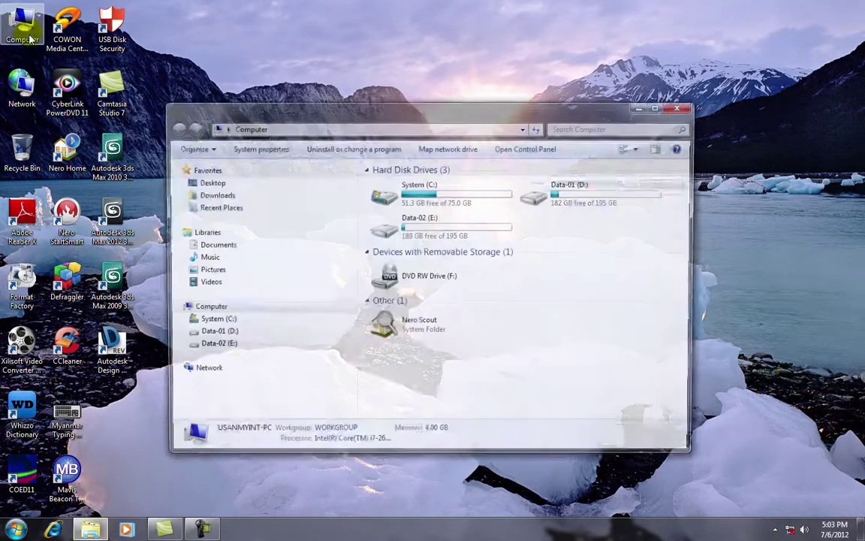
Launch Setup from the AutoCAD 2011 folder on the Data-02 (E:) drive.
click(225, 346)
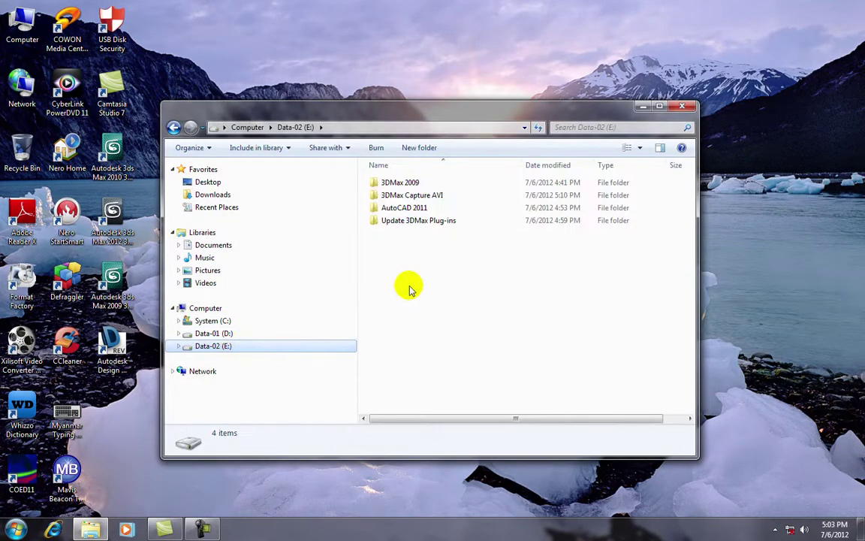
double_click(399, 208)
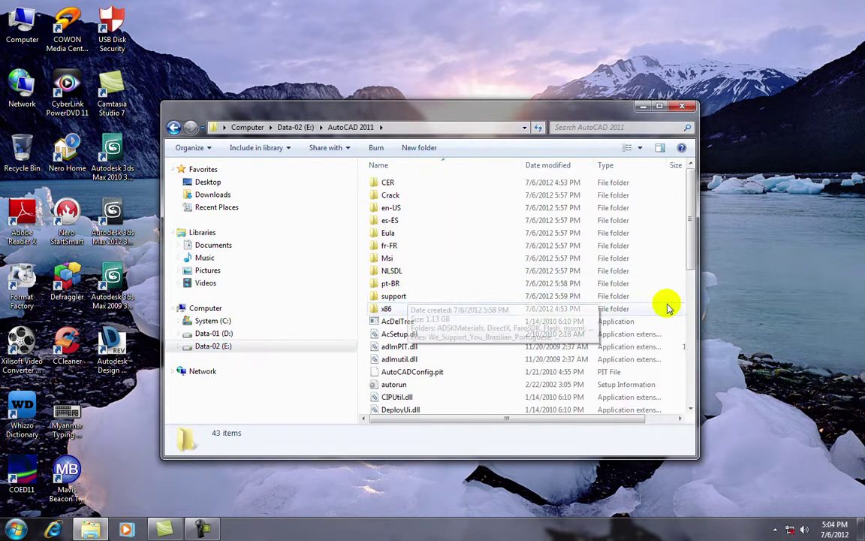
drag(693, 233, 687, 379)
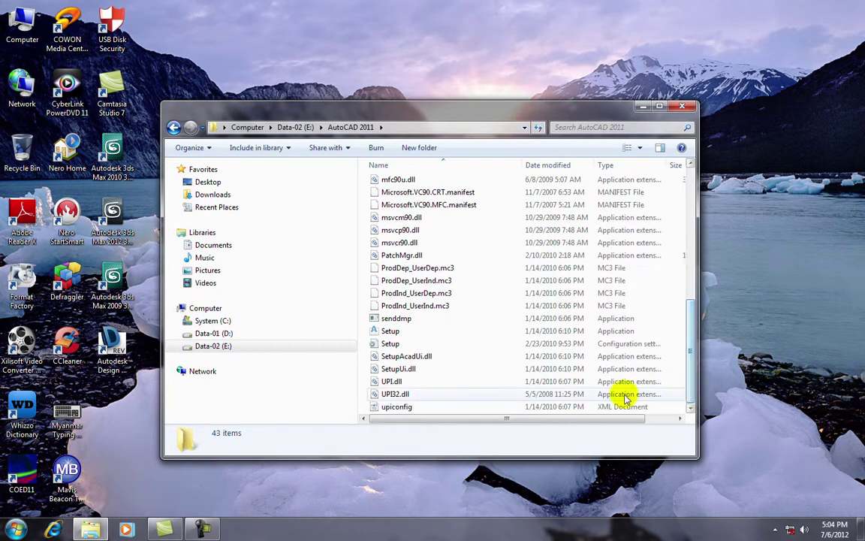
click(381, 337)
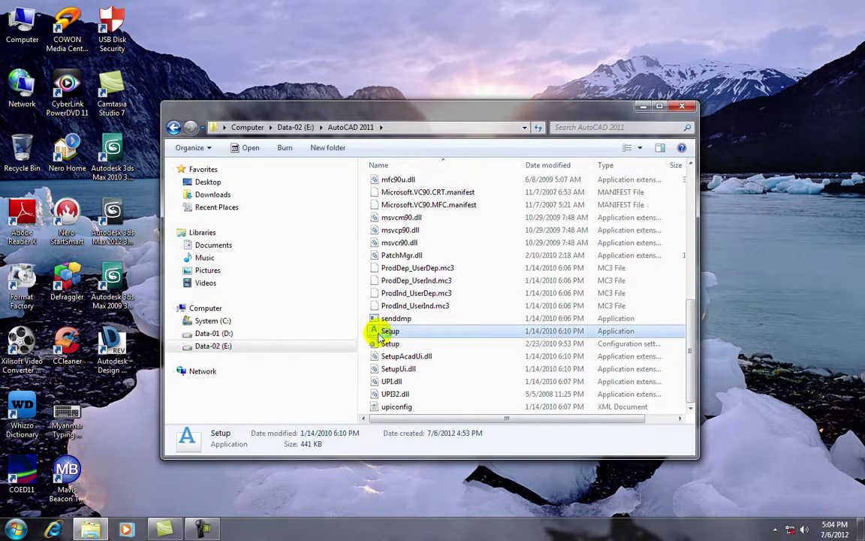
double_click(381, 338)
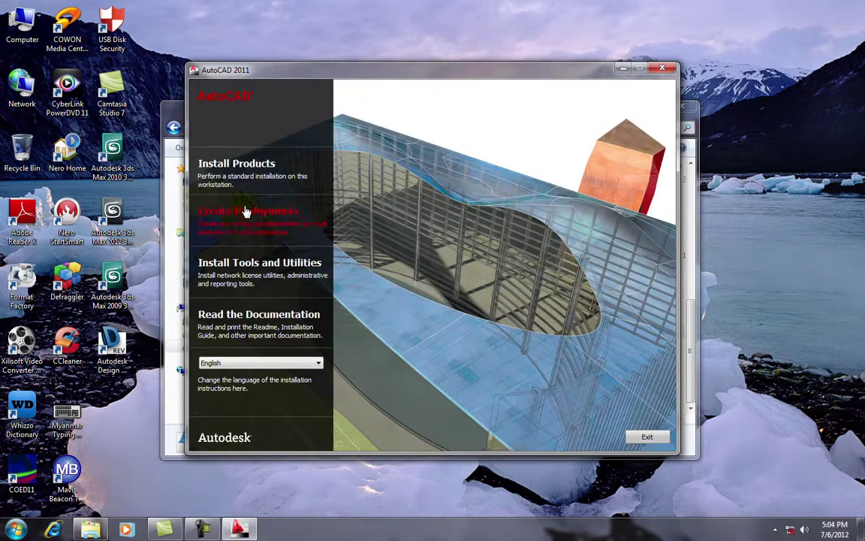
Select AutoCAD 2011 with the Material Library and accept the license agreement.
click(248, 166)
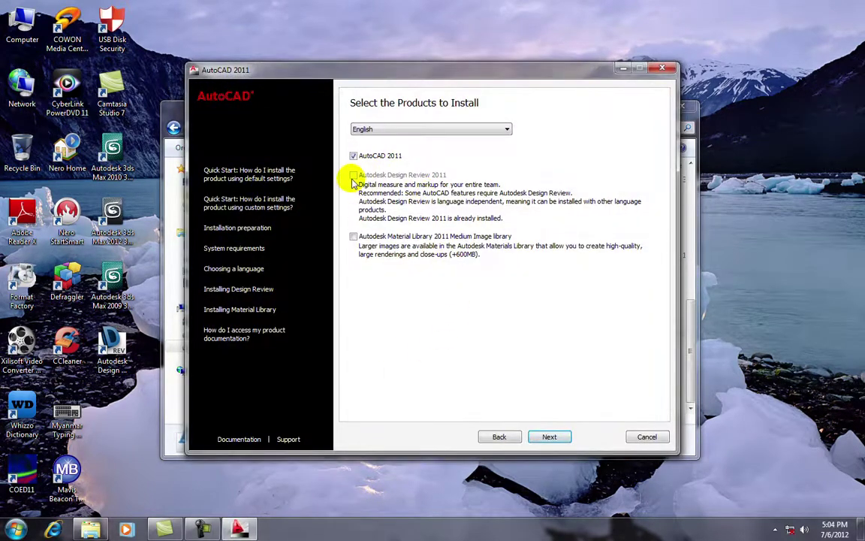
click(354, 237)
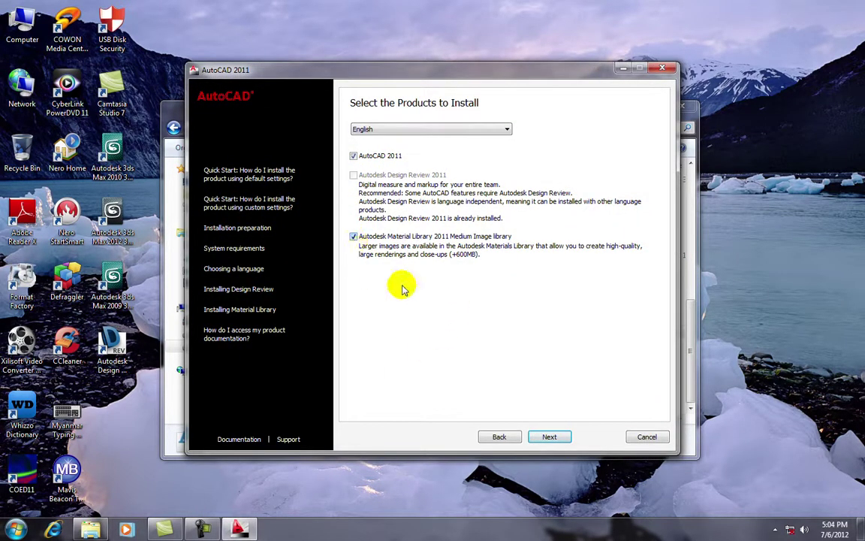
click(542, 438)
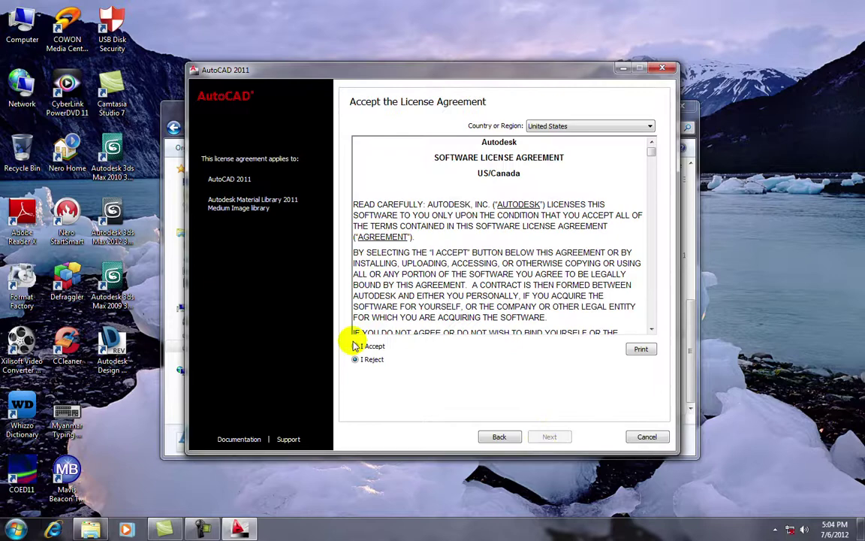
click(356, 346)
click(548, 436)
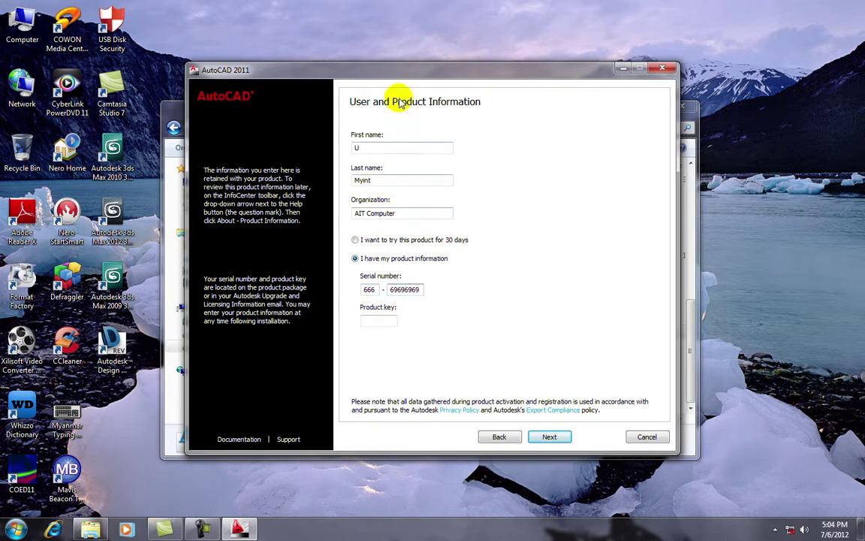
Open install.txt from the Crack folder in Notepad.
drag(424, 69, 667, 59)
click(388, 145)
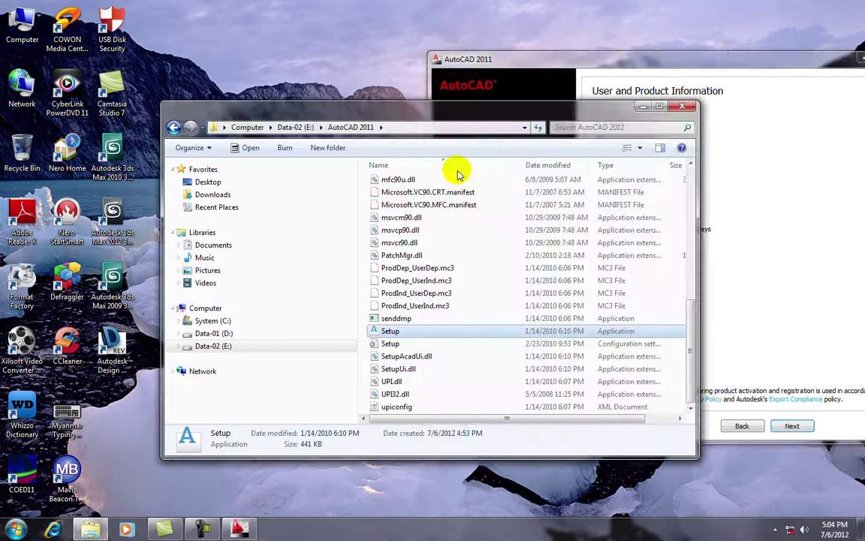
drag(685, 340, 689, 205)
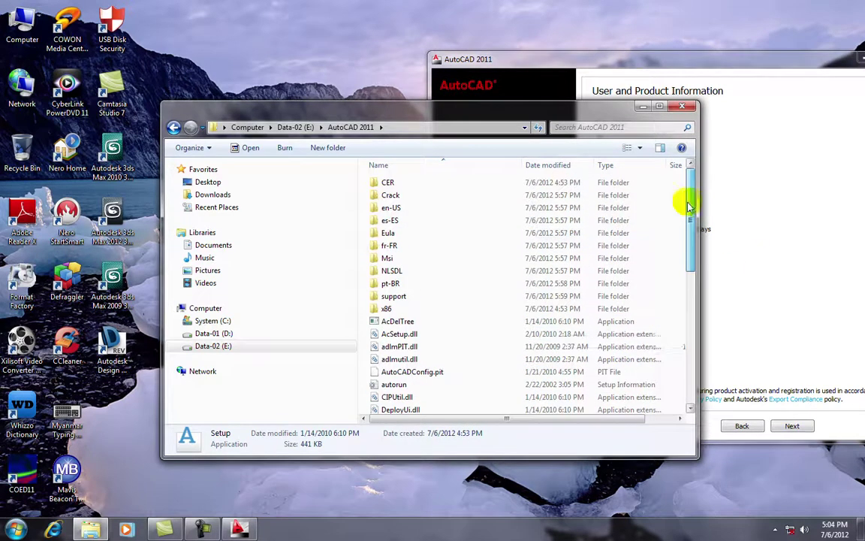
double_click(389, 195)
click(390, 196)
double_click(390, 196)
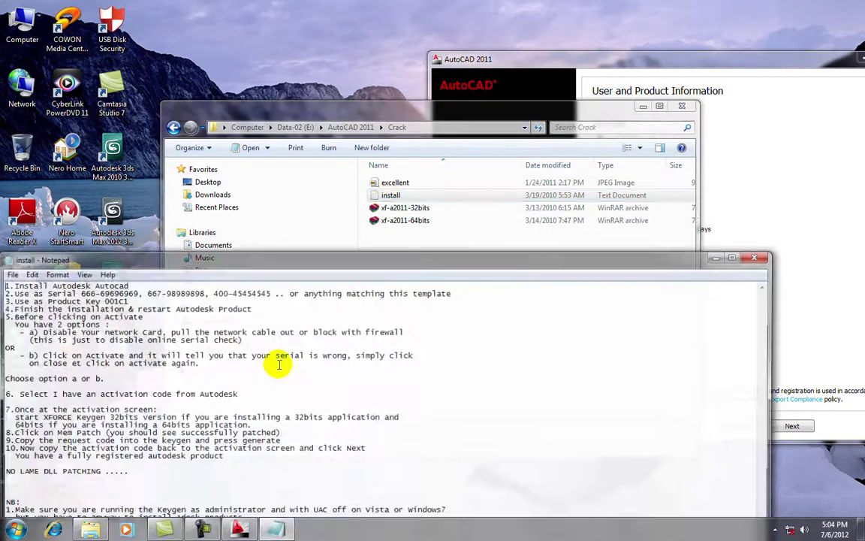
drag(126, 298, 105, 300)
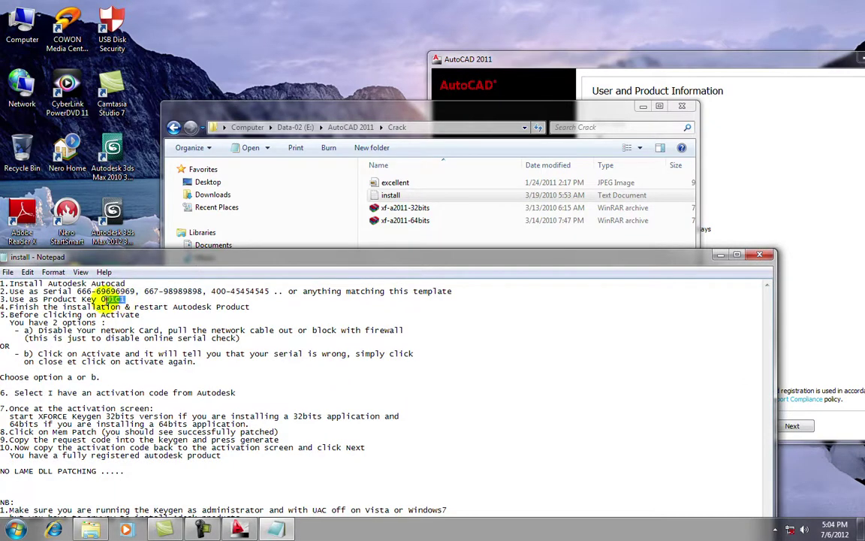
right_click(105, 299)
click(129, 342)
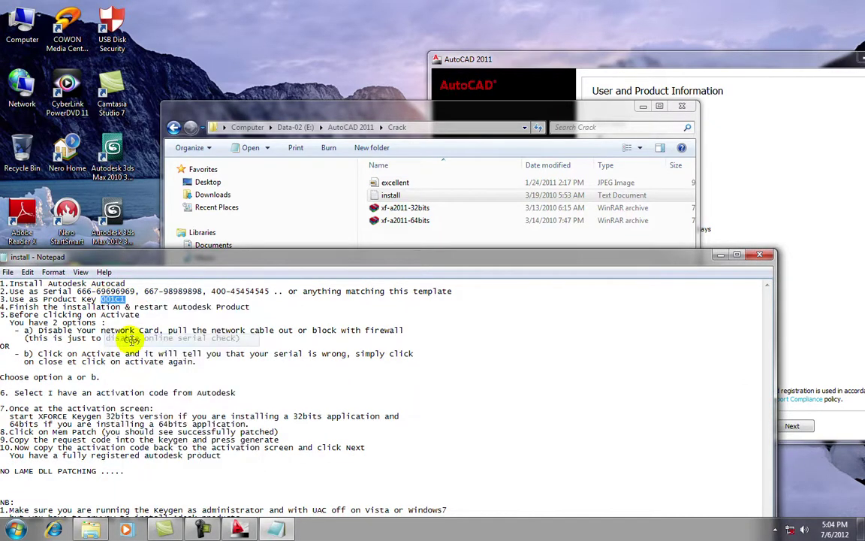
click(721, 159)
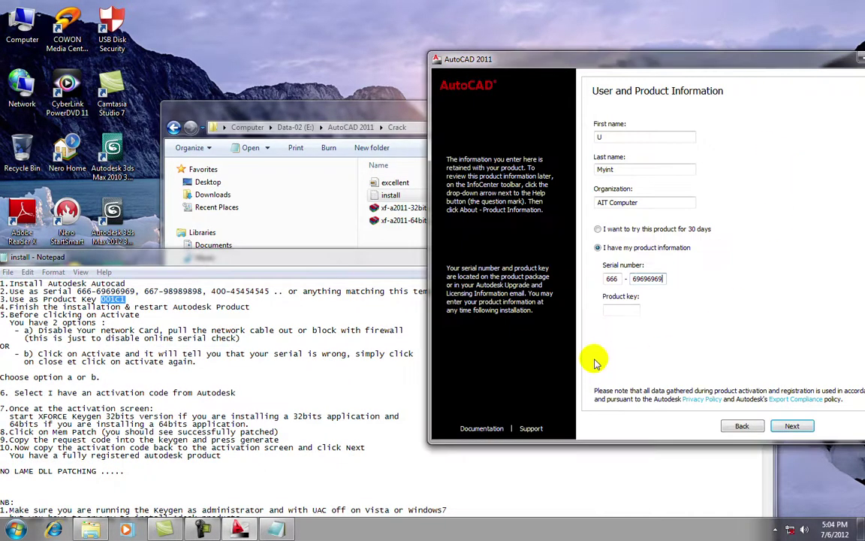
right_click(613, 312)
click(642, 365)
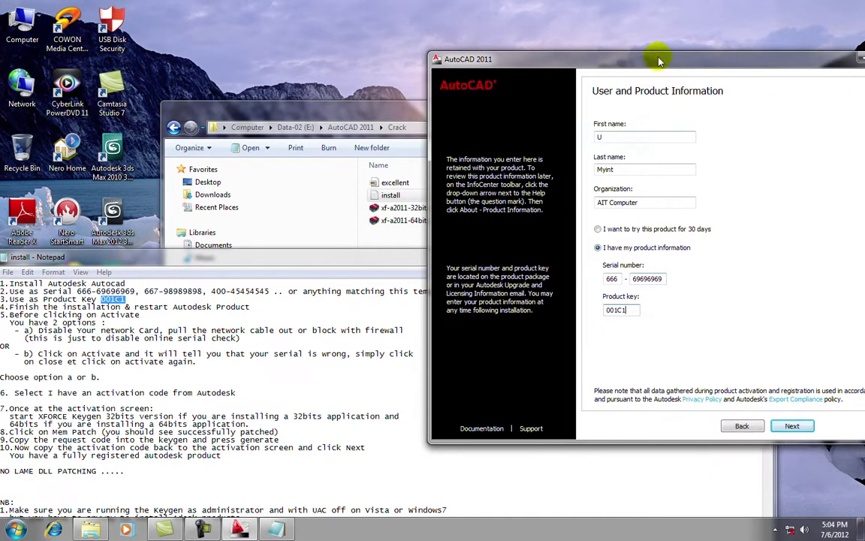
drag(654, 61, 319, 54)
click(457, 422)
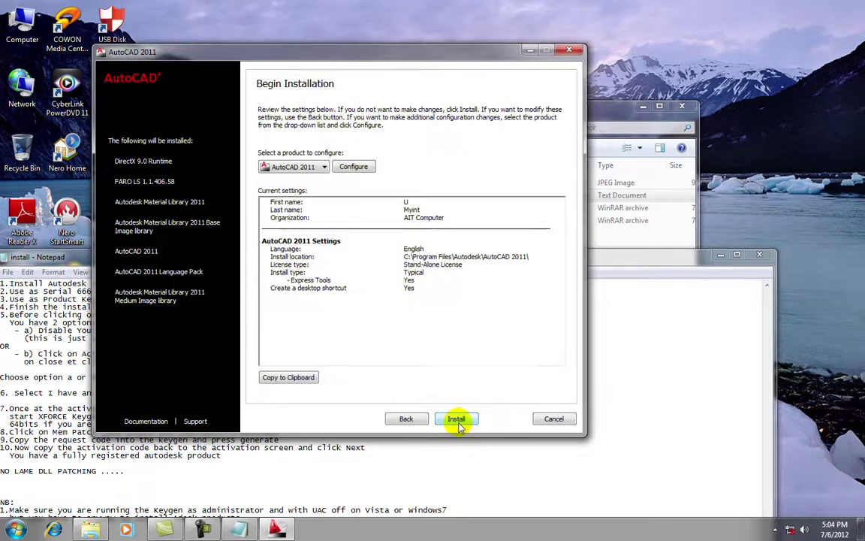
Install AutoCAD 2011 with the default configuration and finish the installer.
click(455, 420)
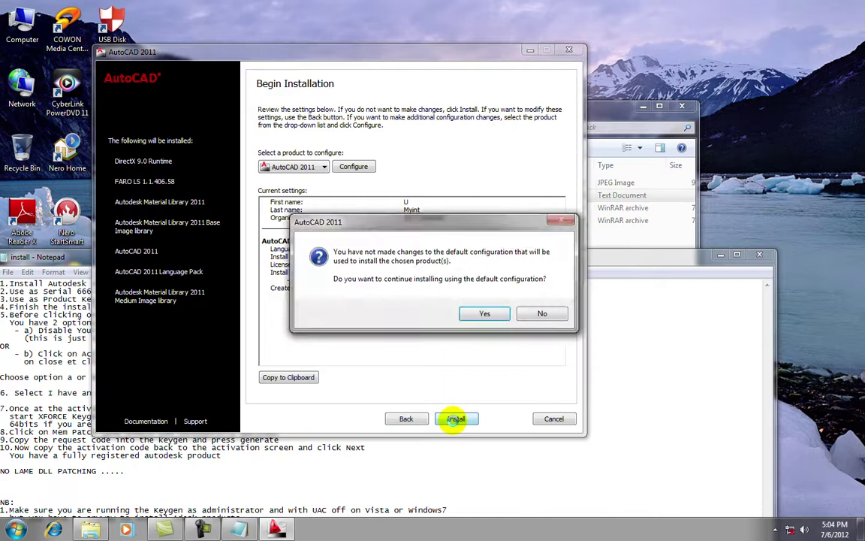
click(471, 313)
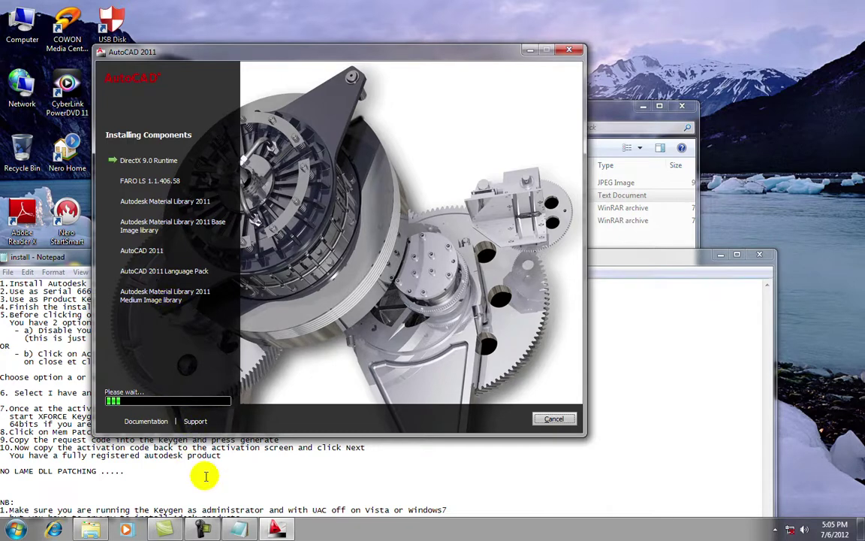
click(274, 530)
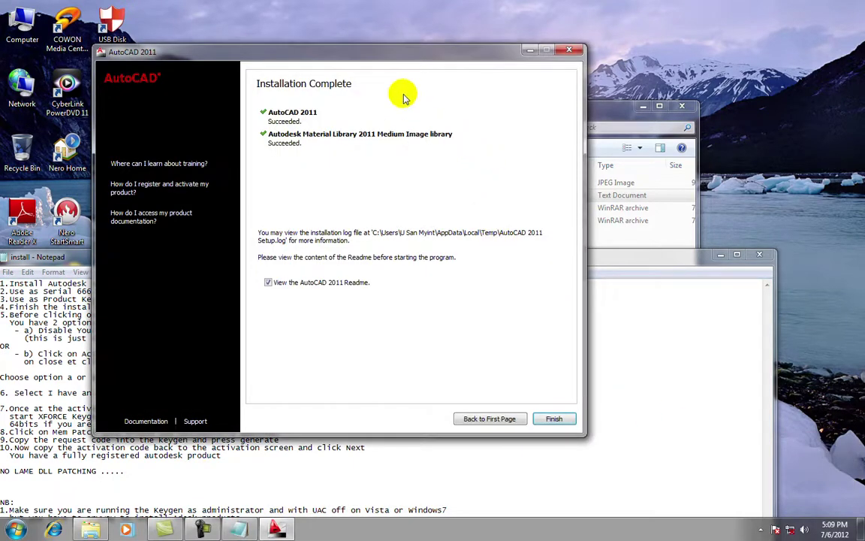
drag(312, 58, 392, 72)
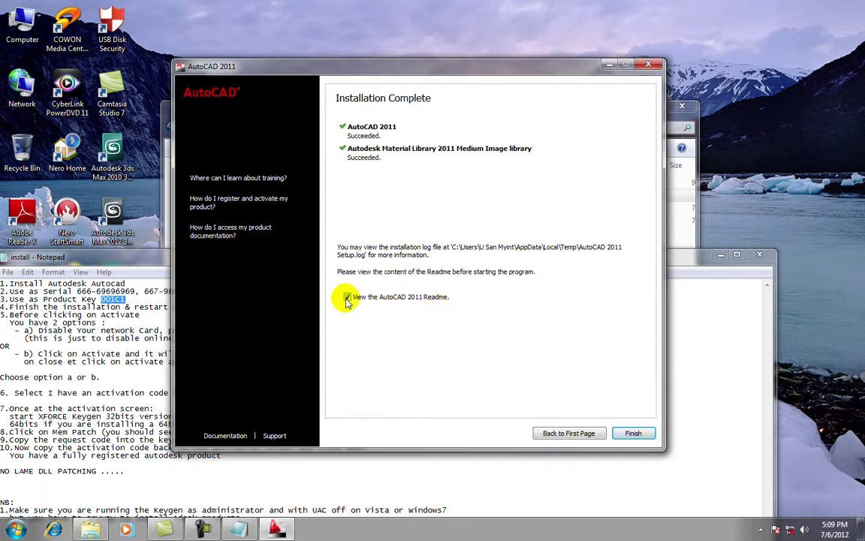
click(629, 434)
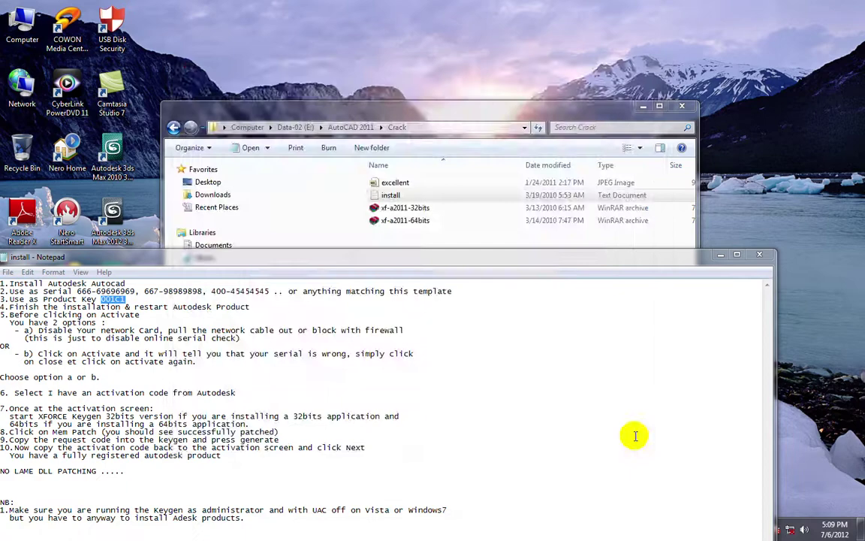
Close the Notepad install notes and reposition the Explorer window.
drag(463, 264, 509, 247)
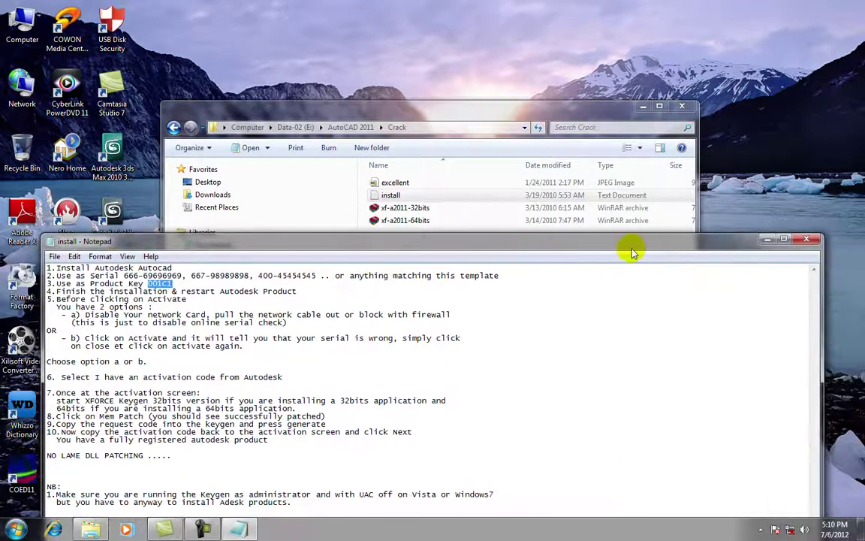
click(813, 244)
drag(443, 112, 497, 96)
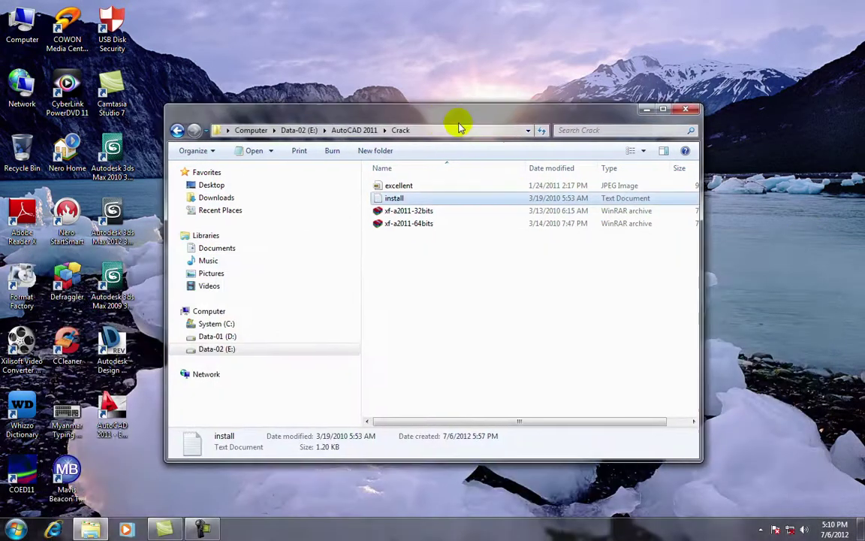
drag(344, 89, 414, 128)
Refresh the desktop twice to show the AutoCAD 2011 shortcut.
right_click(248, 82)
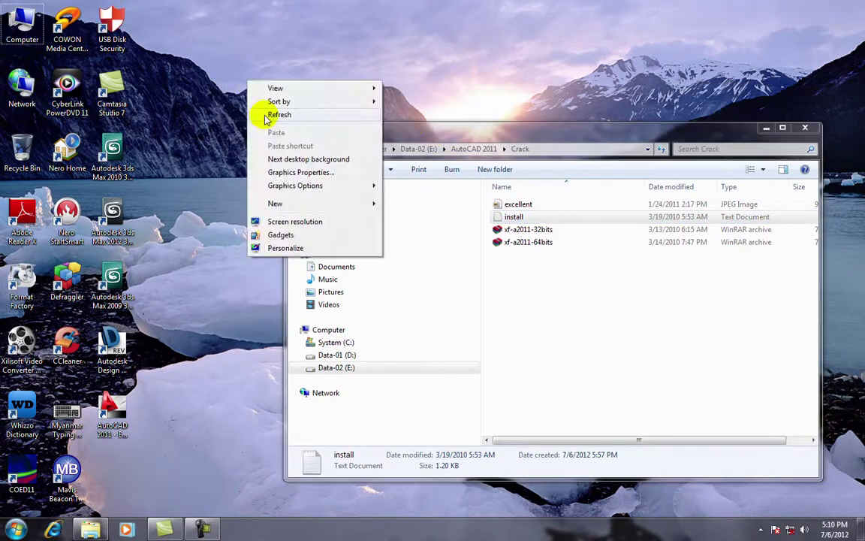
click(270, 115)
right_click(225, 68)
click(238, 154)
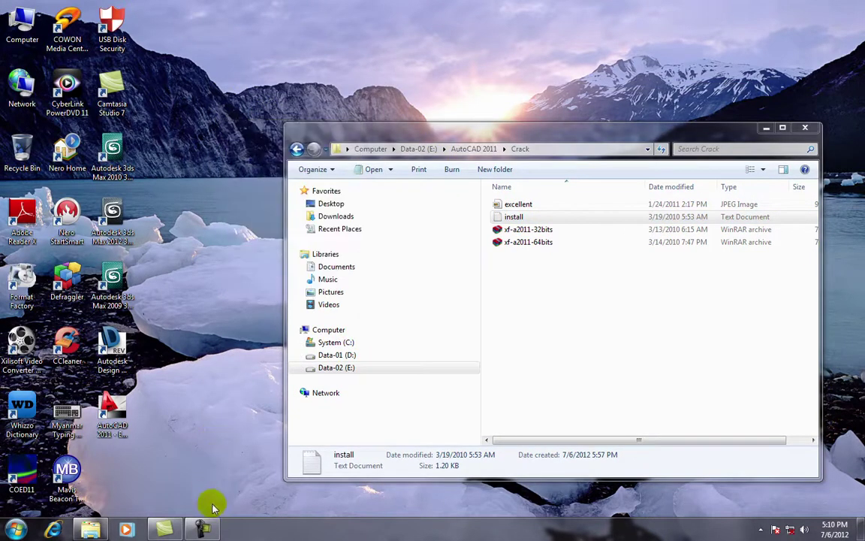